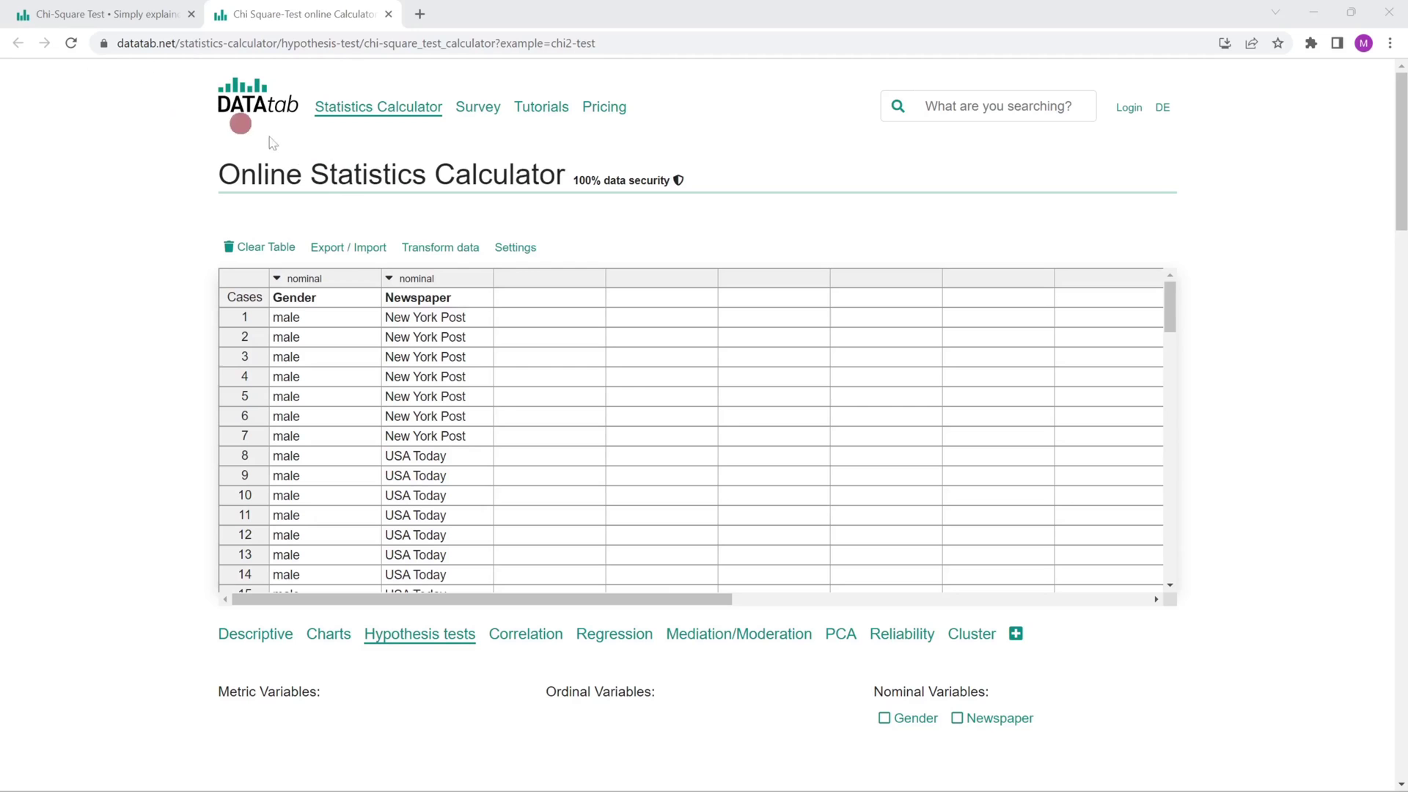
{"action": "left_click", "coordinate": [110, 14]}
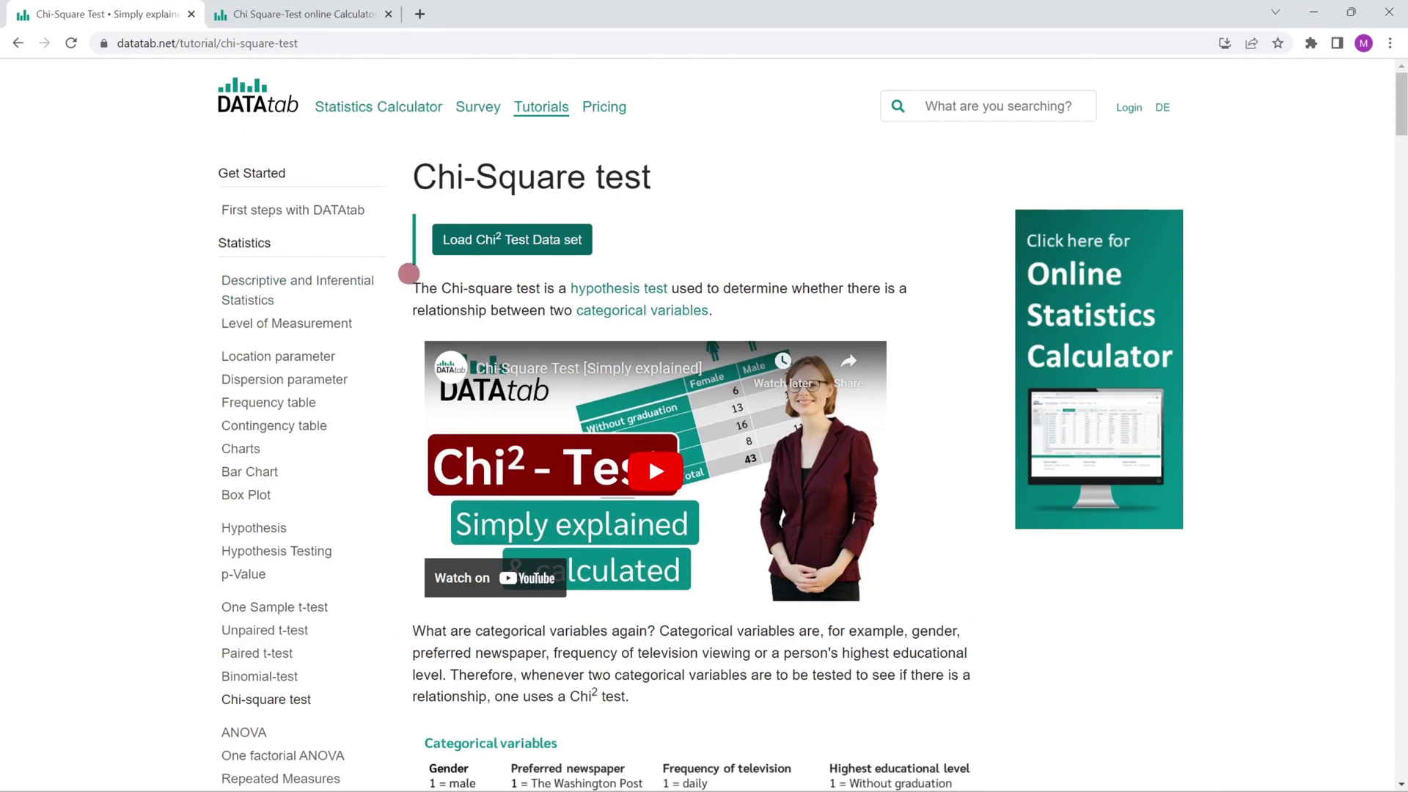
{"action": "left_click", "coordinate": [288, 12]}
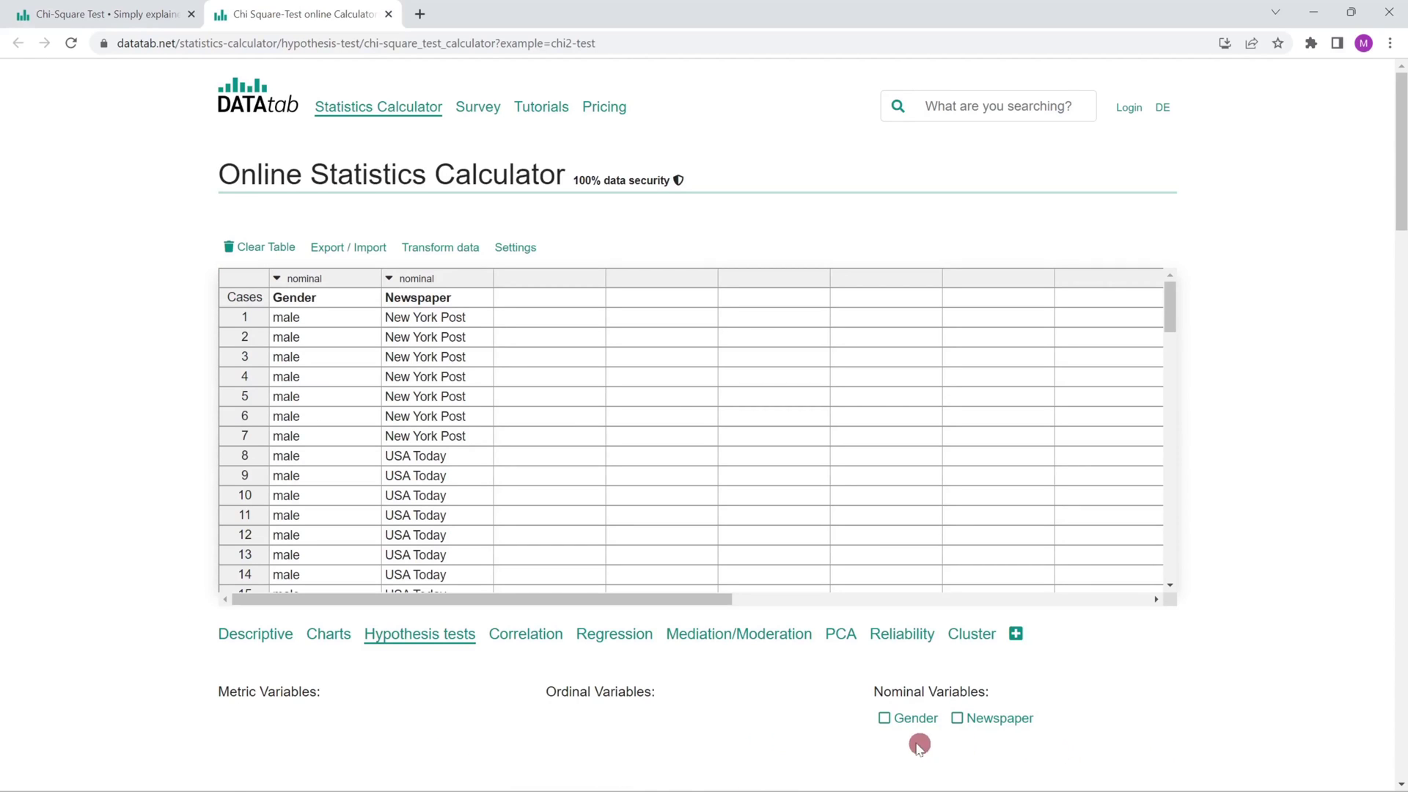
{"action": "scroll", "coordinate": [879, 722], "scroll_direction": "down", "scroll_amount": 1}
{"action": "scroll", "coordinate": [886, 682], "scroll_direction": "down", "scroll_amount": 2}
{"action": "scroll", "coordinate": [902, 606], "scroll_direction": "down", "scroll_amount": 2}
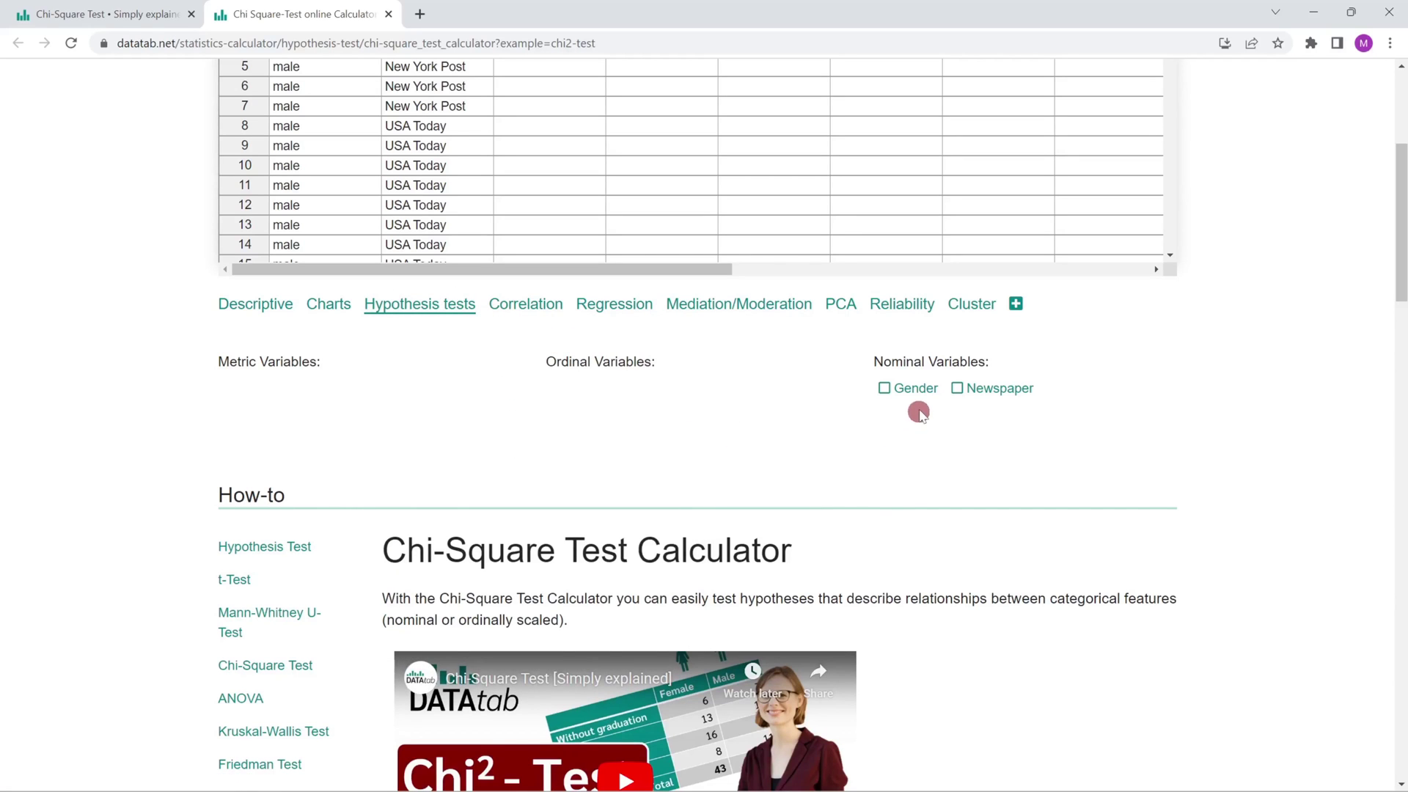
Select Gender and Newspaper to get the Chi² test: chi² 0.5, df 3, p .918.
{"action": "left_click", "coordinate": [900, 387]}
{"action": "left_click", "coordinate": [998, 396]}
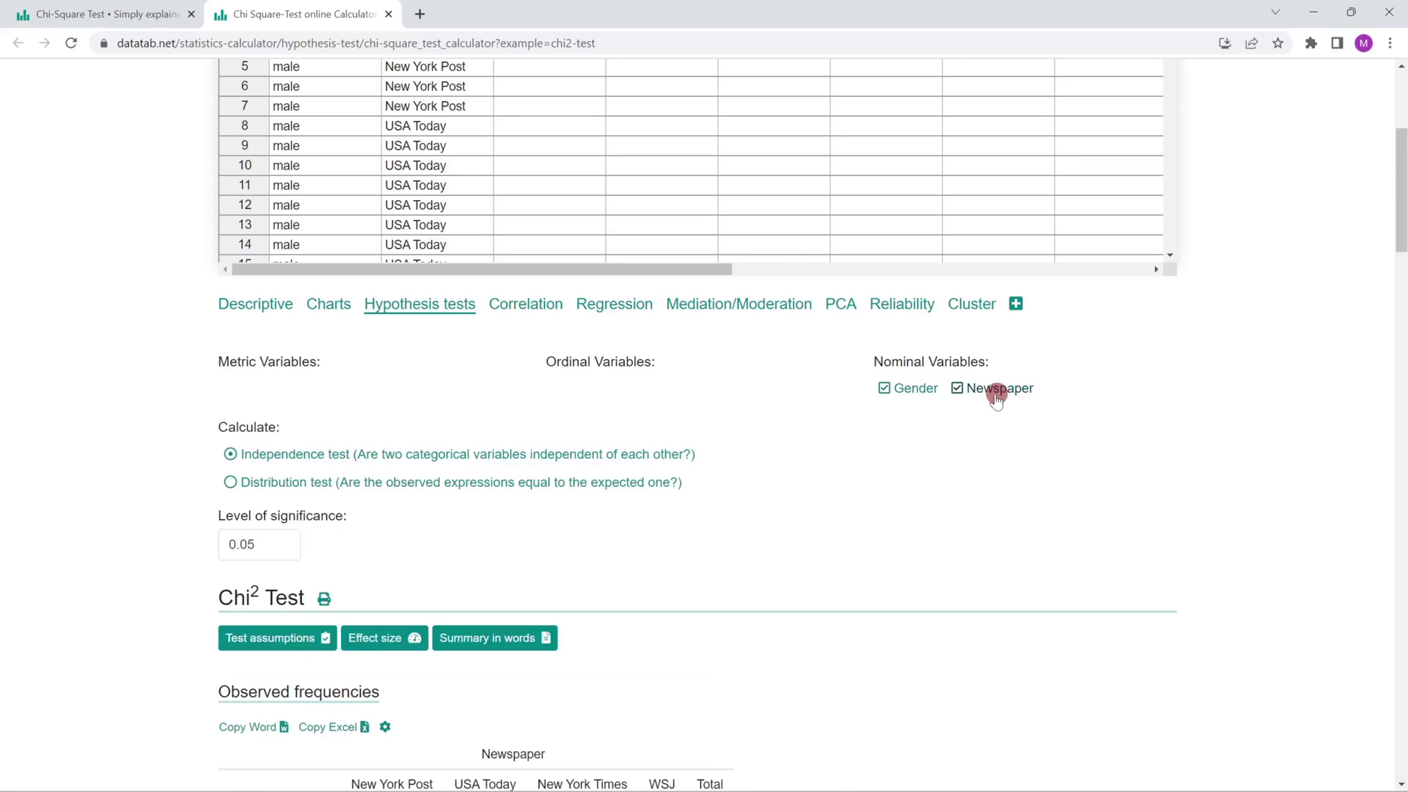
{"action": "scroll", "coordinate": [813, 463], "scroll_direction": "down", "scroll_amount": 1}
{"action": "scroll", "coordinate": [378, 462], "scroll_direction": "down", "scroll_amount": 2}
{"action": "scroll", "coordinate": [166, 444], "scroll_direction": "down", "scroll_amount": 3}
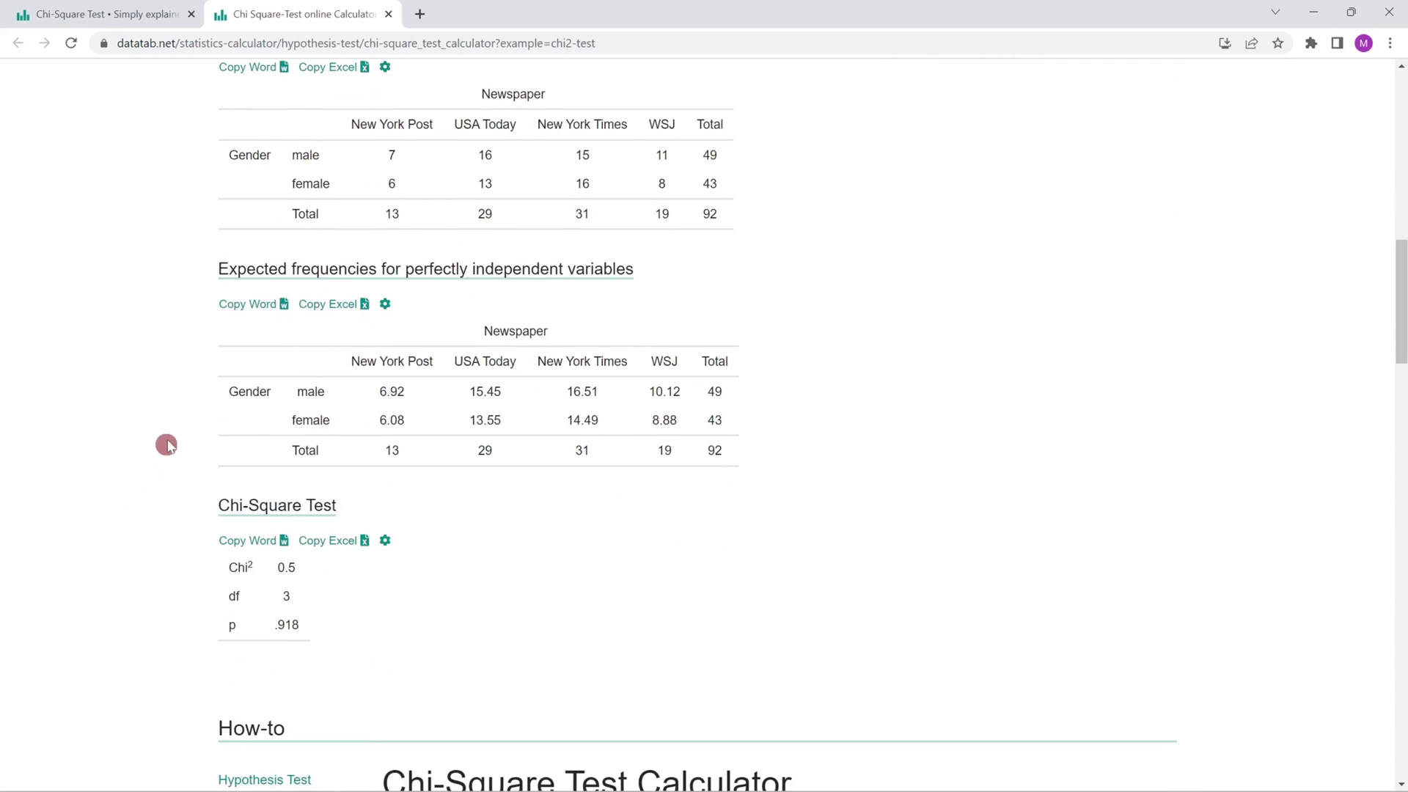
{"action": "scroll", "coordinate": [183, 443], "scroll_direction": "down", "scroll_amount": 1}
{"action": "scroll", "coordinate": [183, 443], "scroll_direction": "up", "scroll_amount": 2}
{"action": "scroll", "coordinate": [186, 442], "scroll_direction": "up", "scroll_amount": 1}
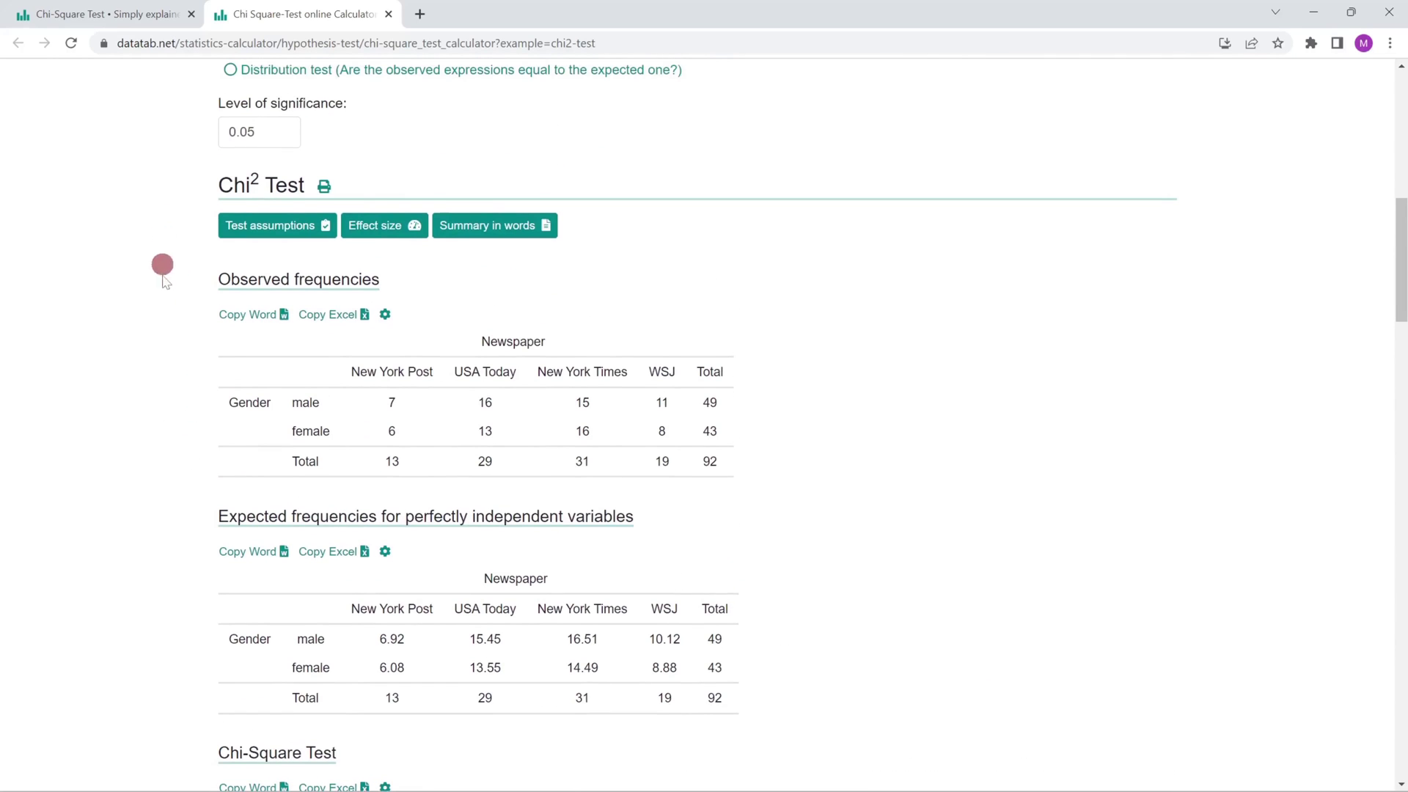
{"action": "scroll", "coordinate": [185, 370], "scroll_direction": "down", "scroll_amount": 1}
{"action": "scroll", "coordinate": [186, 370], "scroll_direction": "down", "scroll_amount": 1}
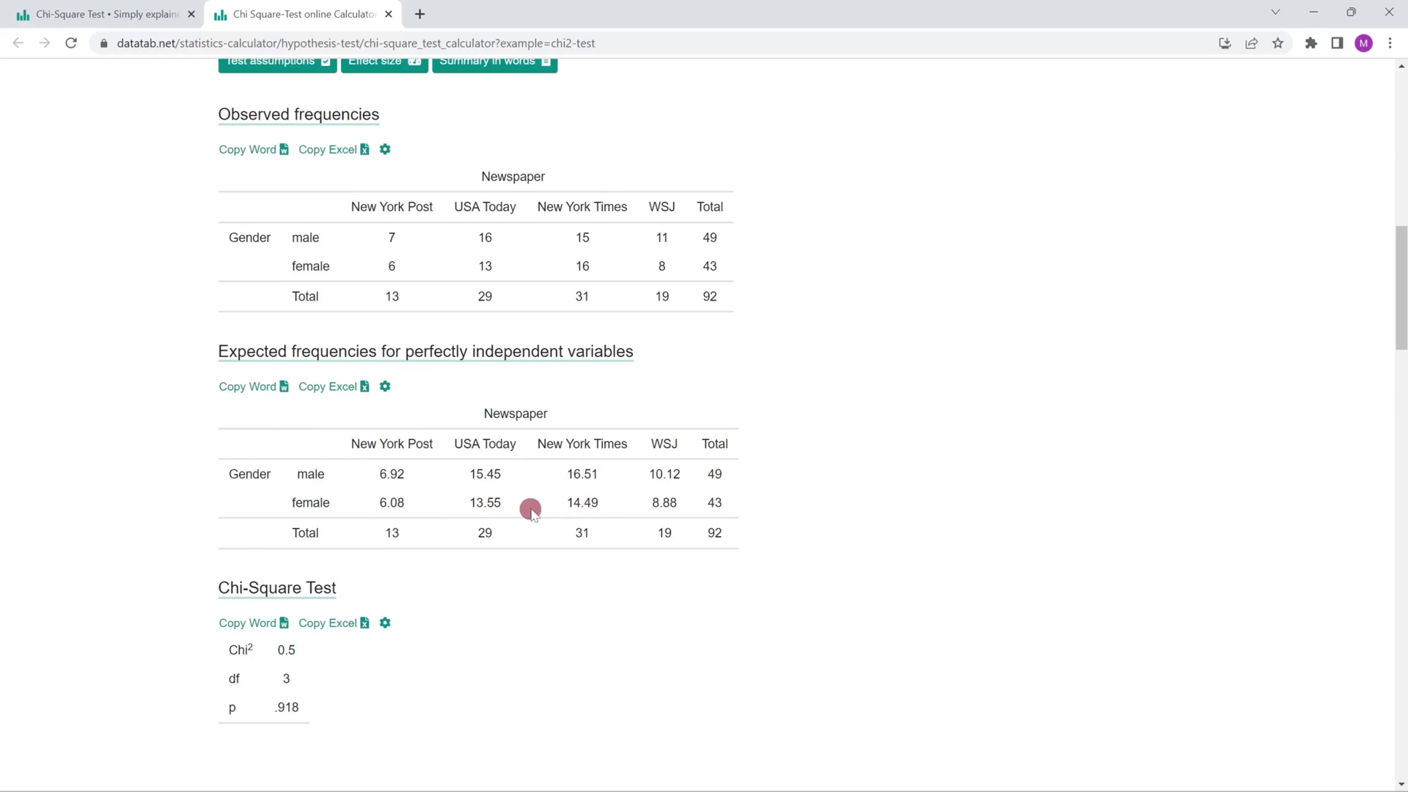
{"action": "scroll", "coordinate": [221, 84], "scroll_direction": "up", "scroll_amount": 1}
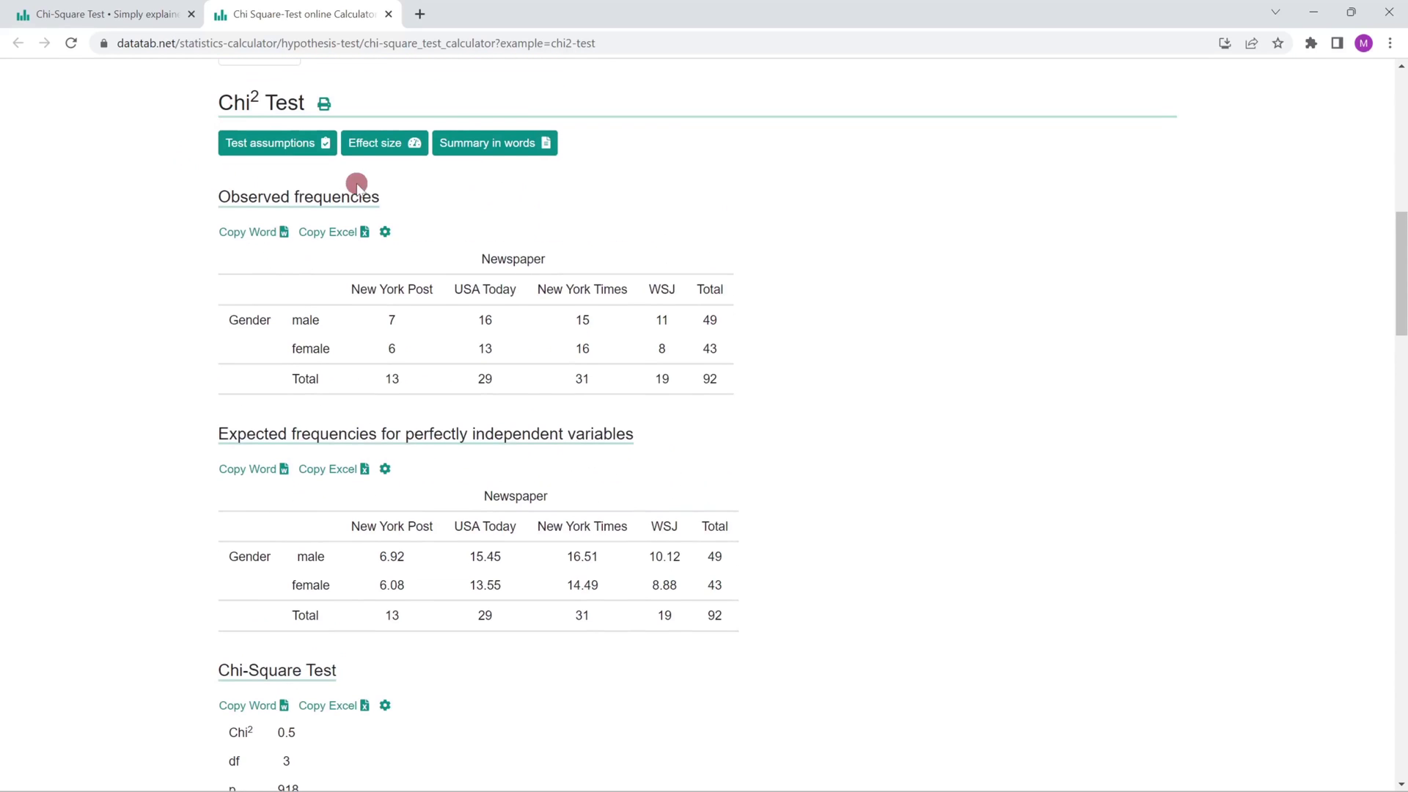
{"action": "scroll", "coordinate": [169, 337], "scroll_direction": "down", "scroll_amount": 2}
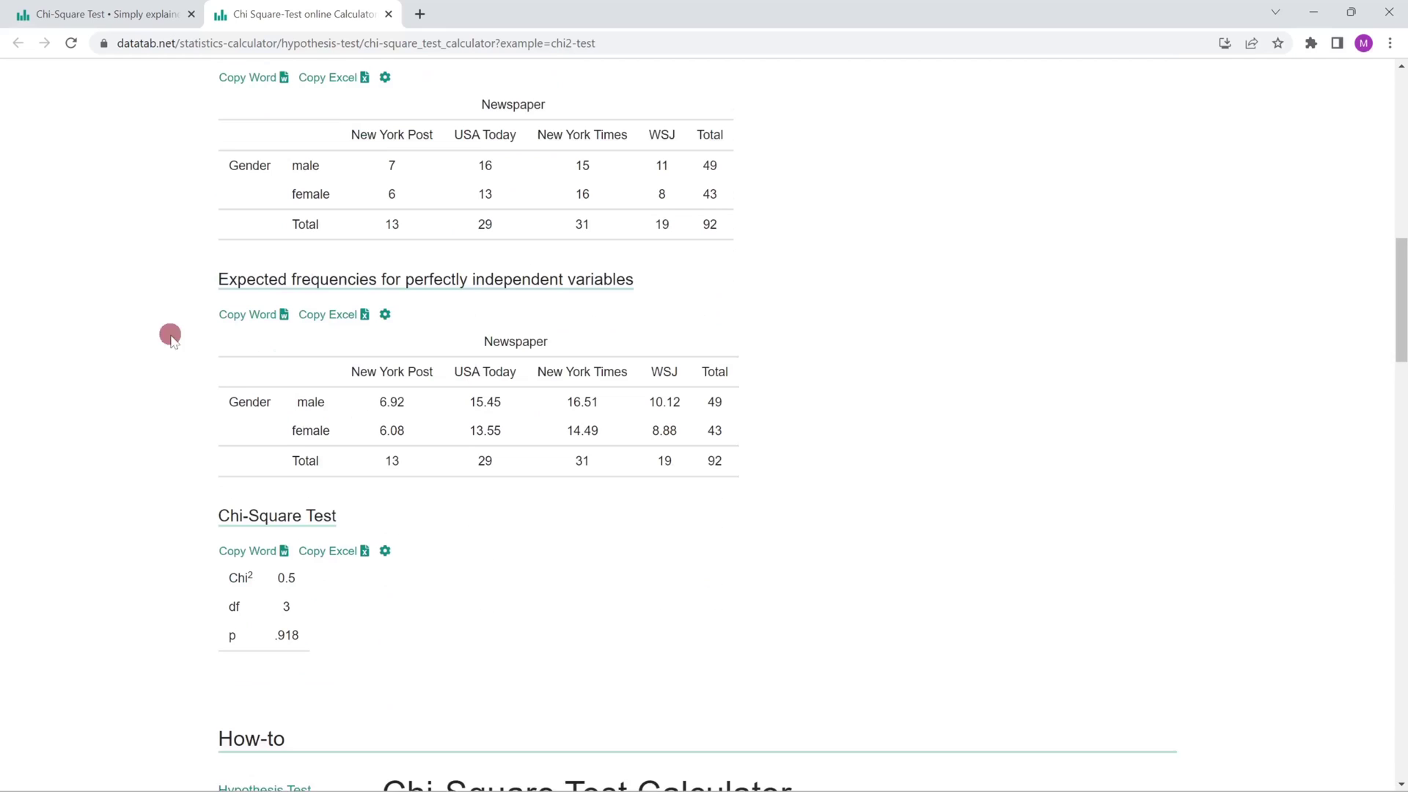
{"action": "scroll", "coordinate": [184, 277], "scroll_direction": "up", "scroll_amount": 1}
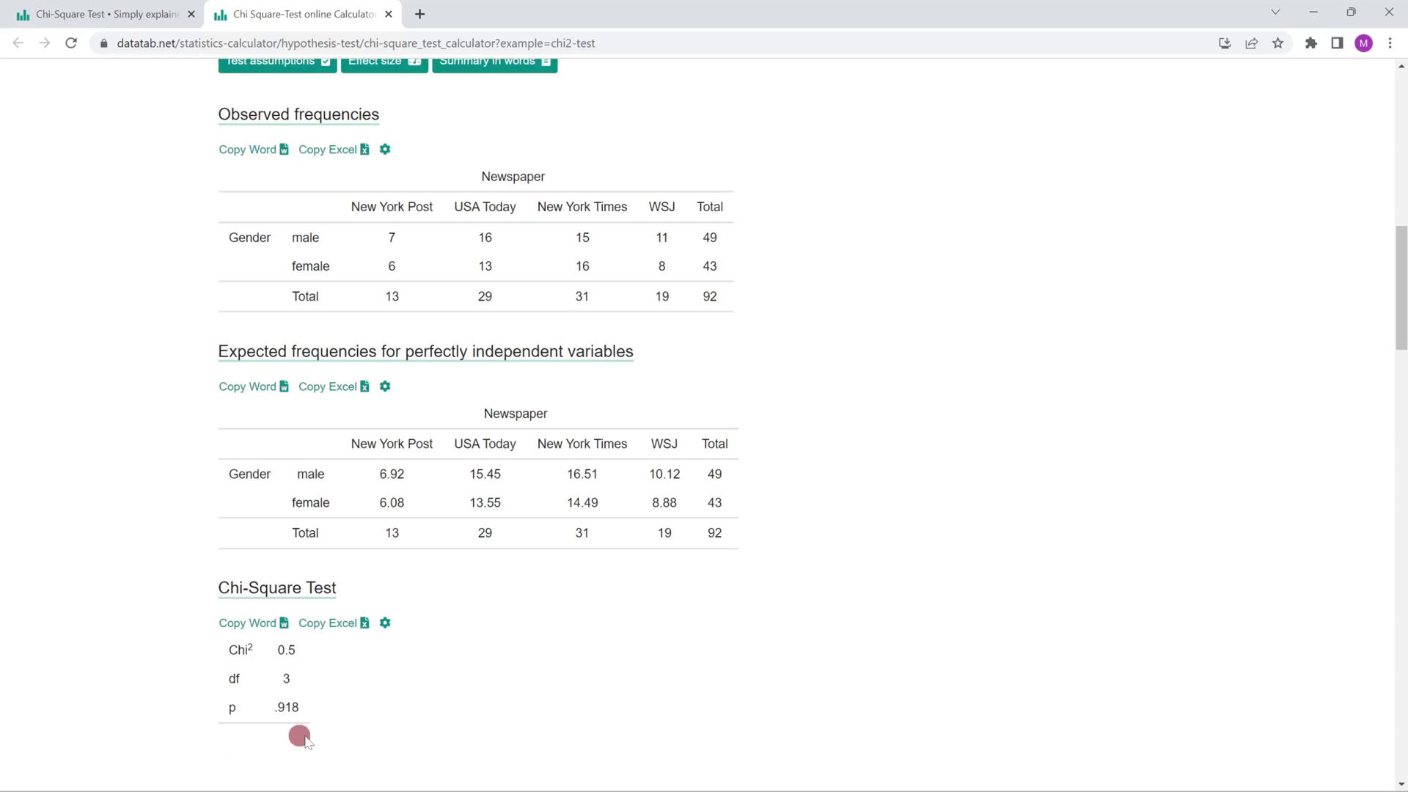
{"action": "scroll", "coordinate": [297, 736], "scroll_direction": "up", "scroll_amount": 3}
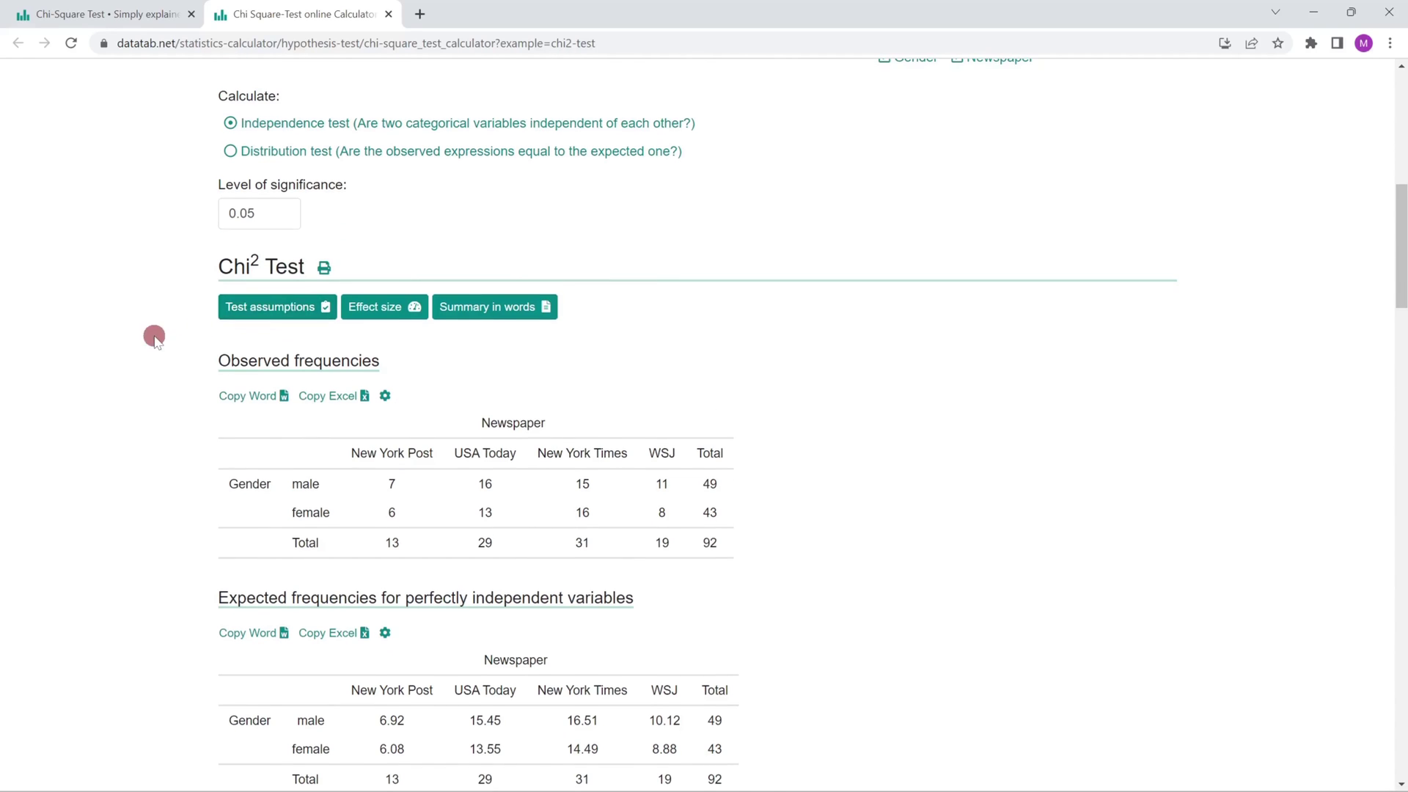
{"action": "scroll", "coordinate": [228, 454], "scroll_direction": "down", "scroll_amount": 3}
{"action": "scroll", "coordinate": [208, 595], "scroll_direction": "up", "scroll_amount": 2}
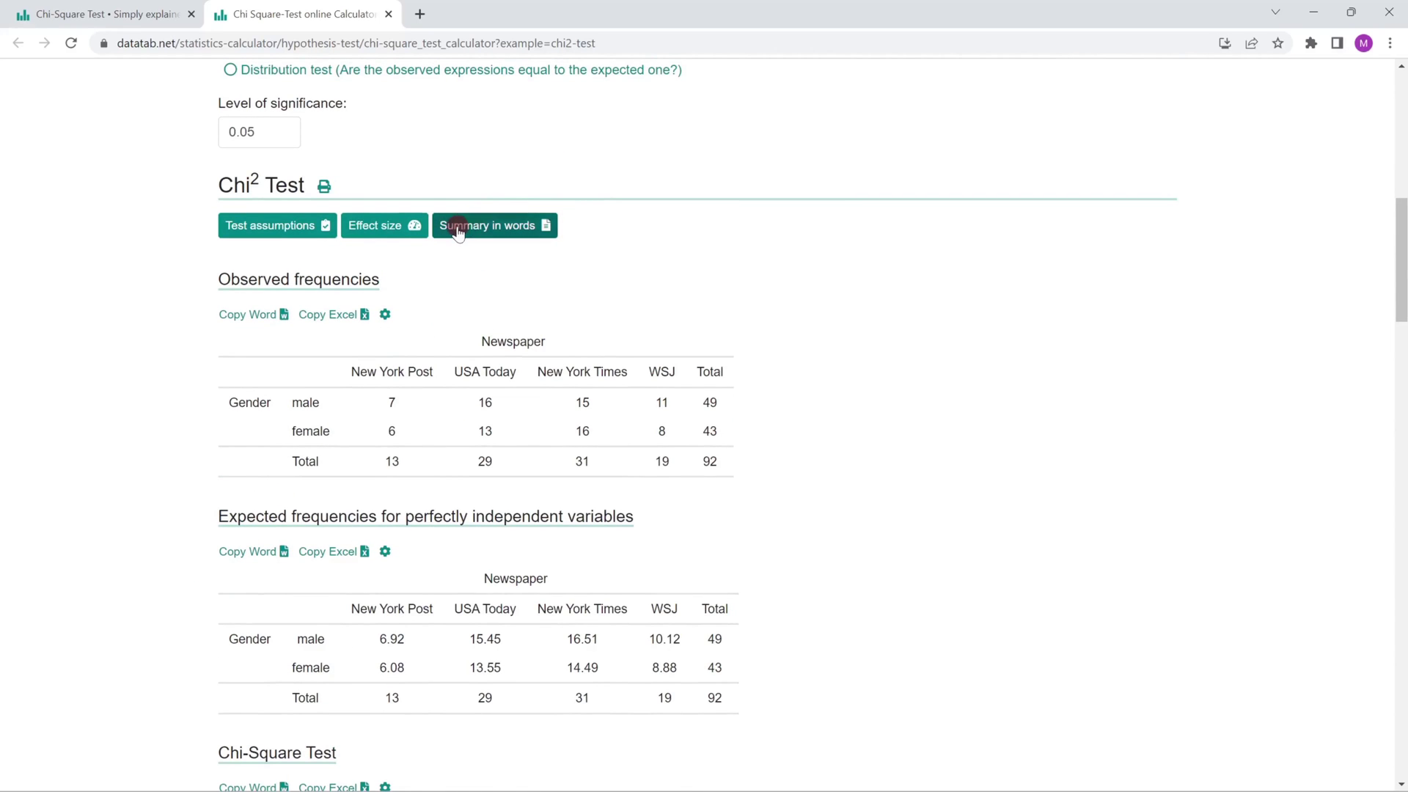
Show the 'Summary in words': χ²(3) = 0.5, p = .918, Cramér's V = 0.07.
{"action": "left_click", "coordinate": [457, 227]}
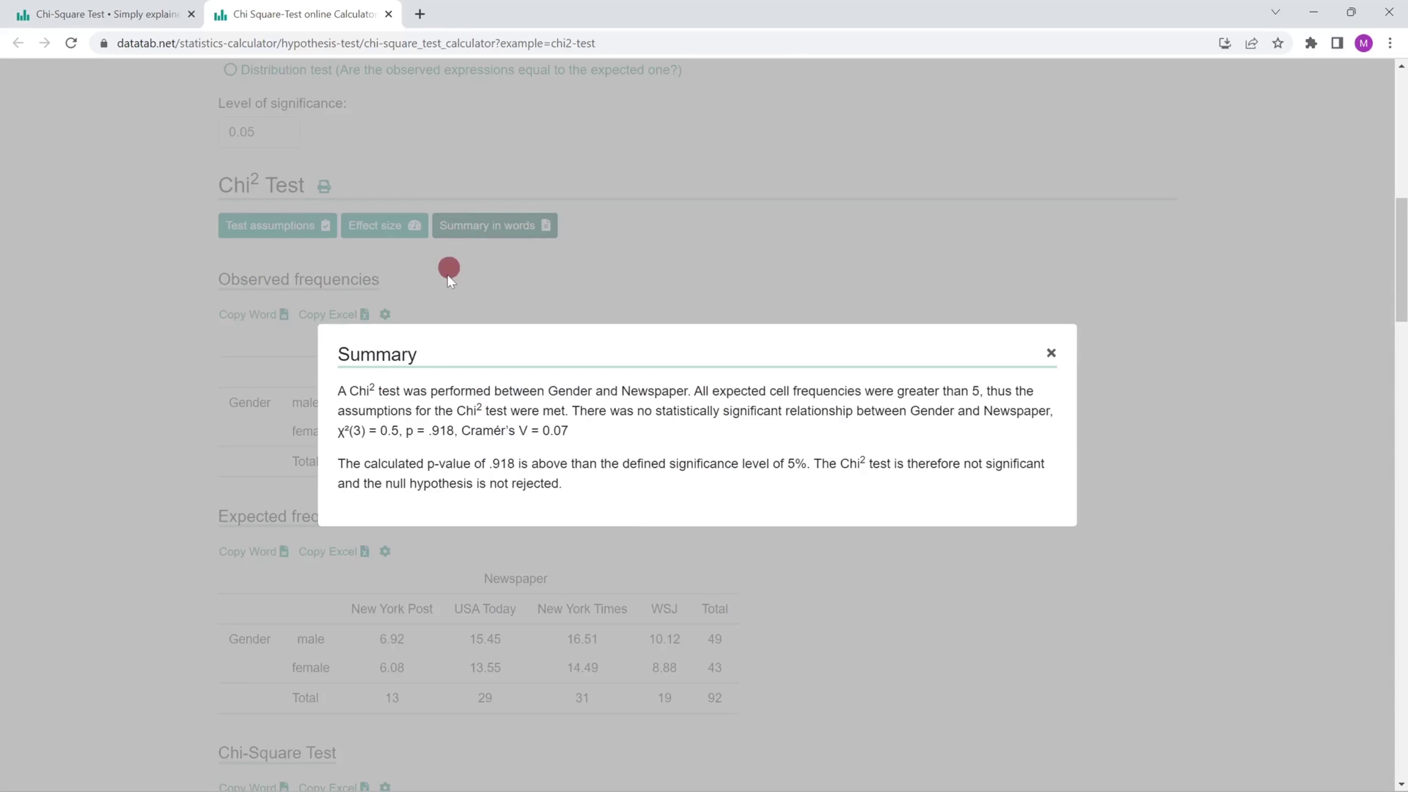